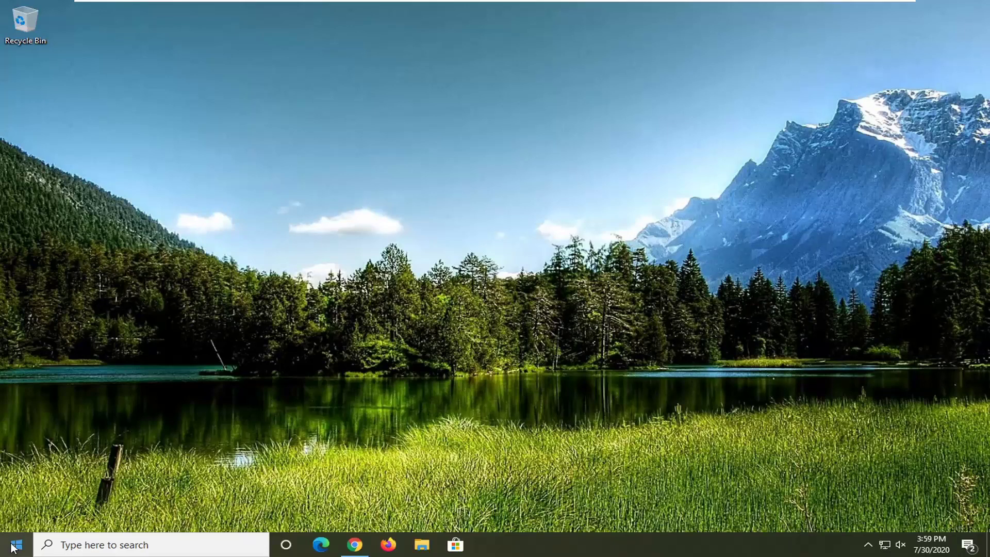
Search the Start menu for 'group policy' and launch Edit group policy
left_click(15, 545)
type("group")
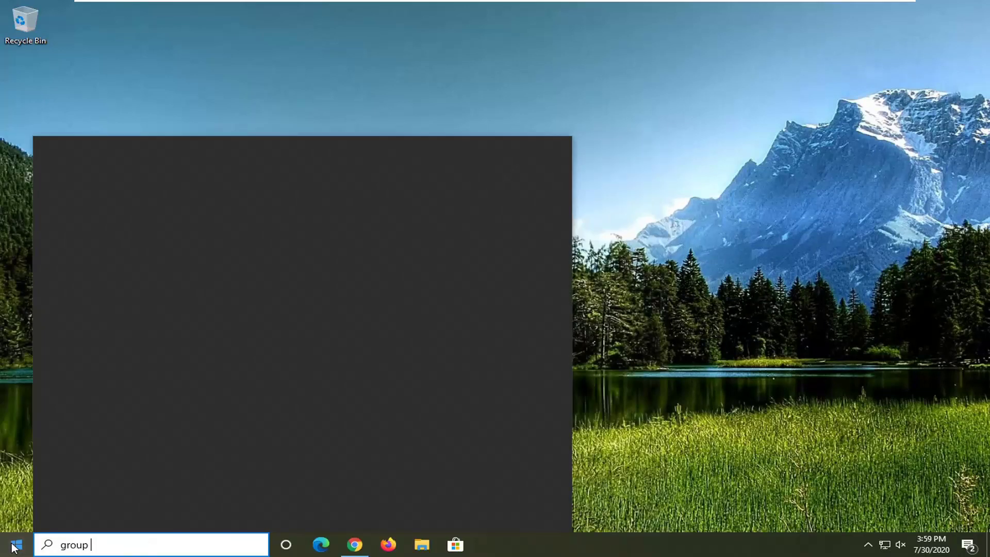
type(" policy")
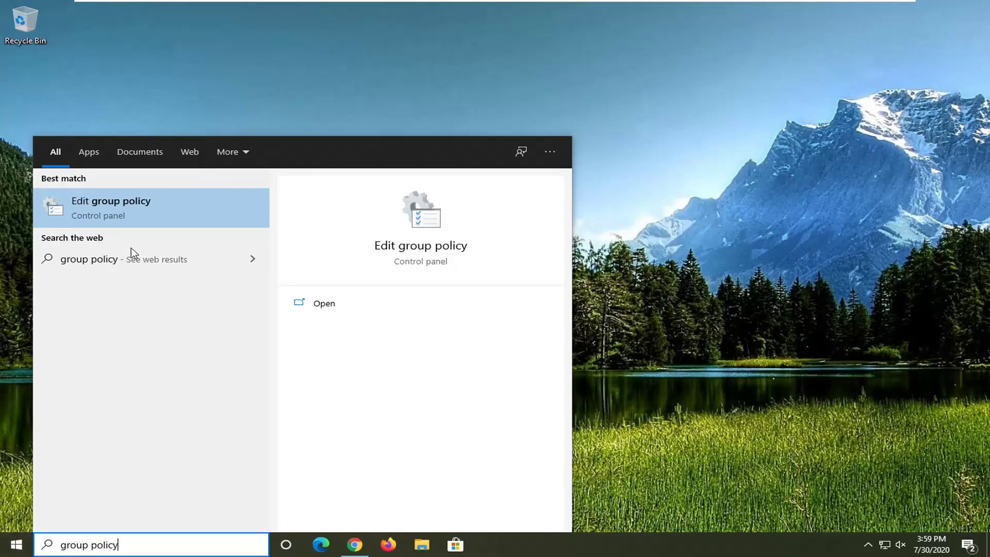
left_click(146, 201)
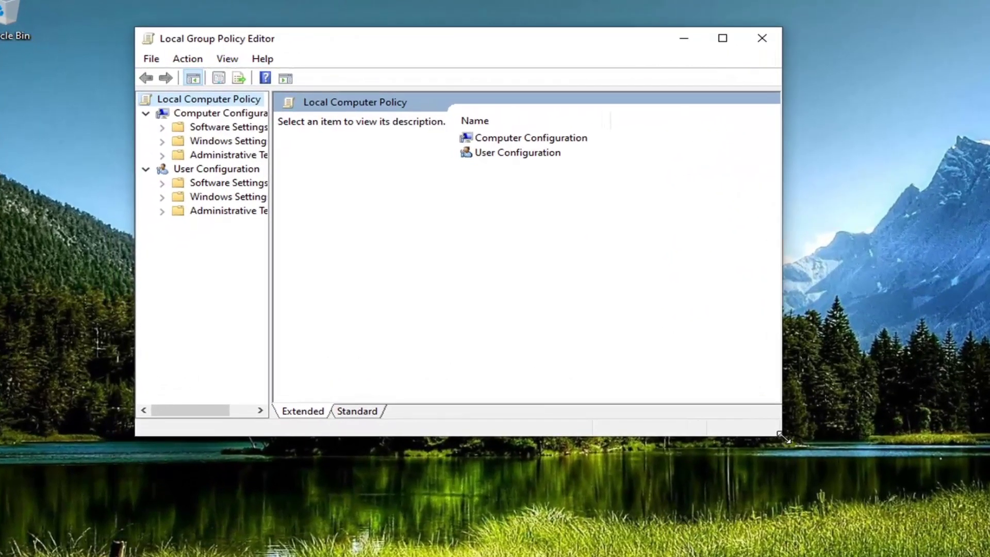
Enlarge the editor and expand Computer Configuration > Administrative Templates > Windows Components
left_click_drag(781, 441, 878, 524)
left_click_drag(271, 320, 411, 315)
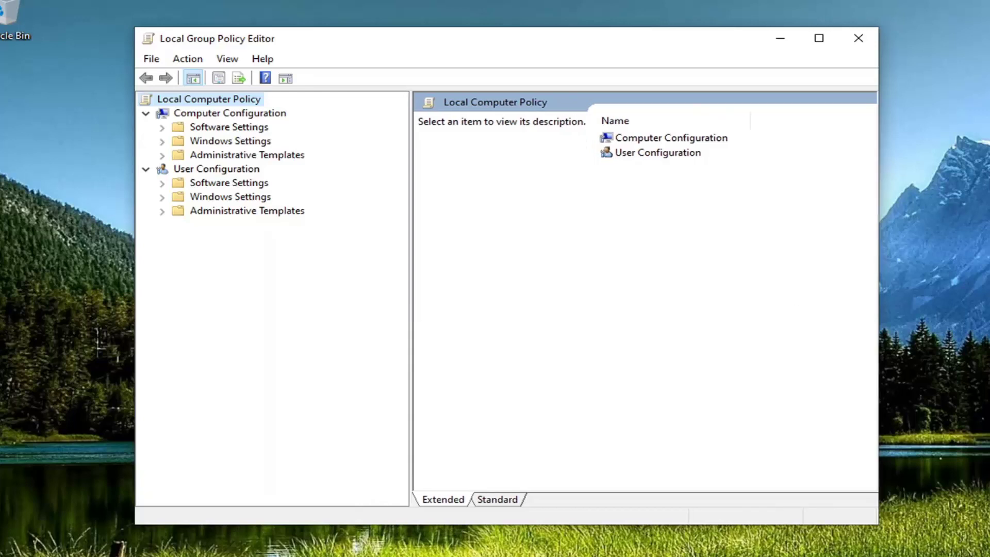
left_click(239, 114)
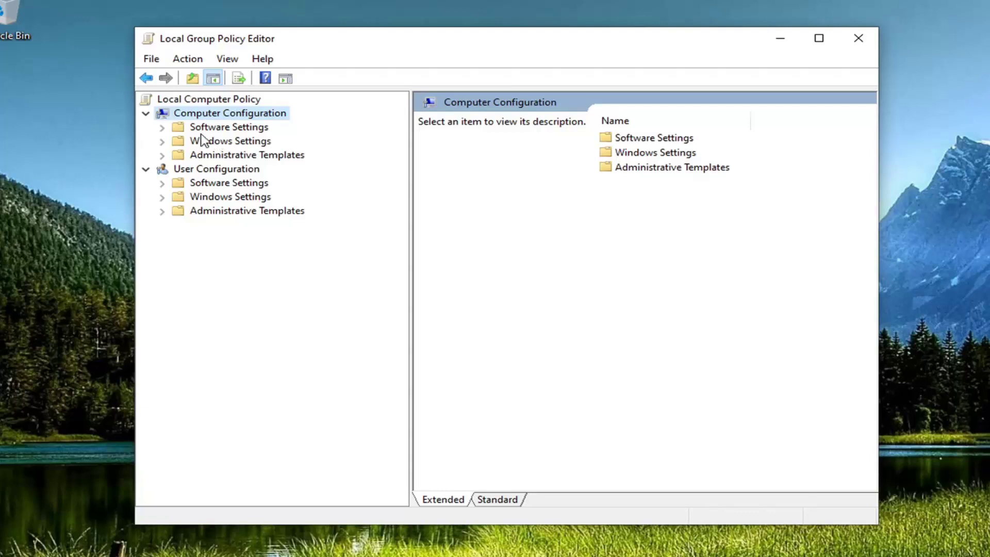
left_click(205, 157)
double_click(206, 157)
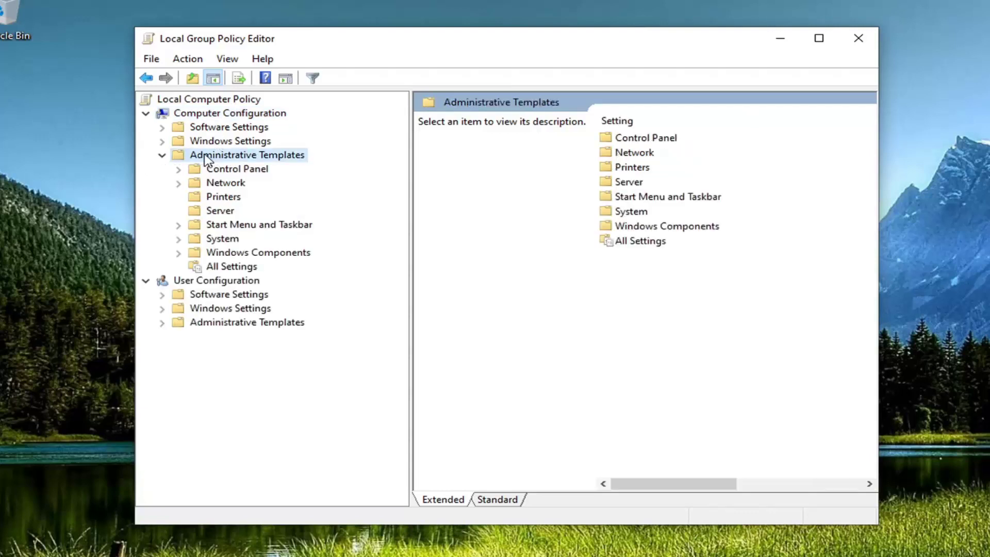
double_click(222, 253)
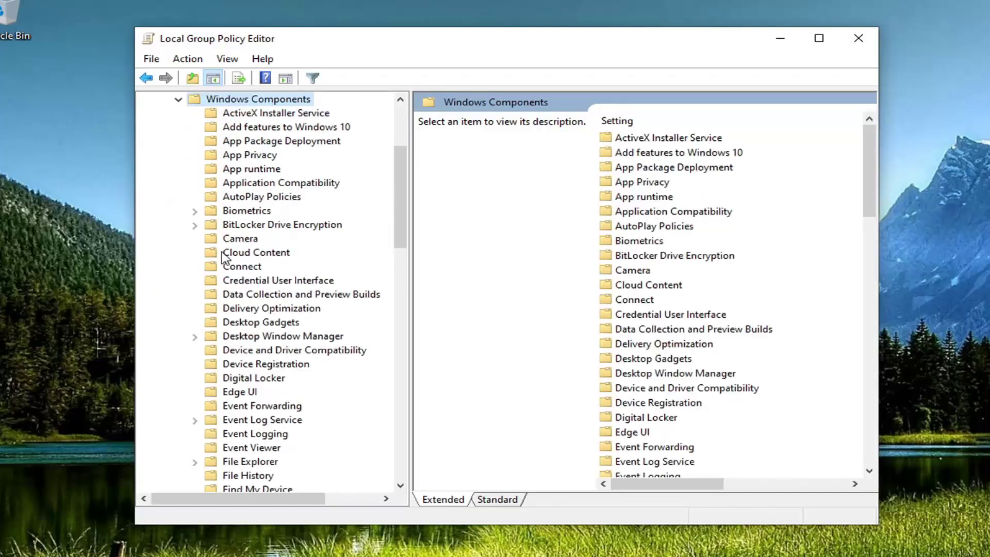
scroll(283, 280, "down", 8)
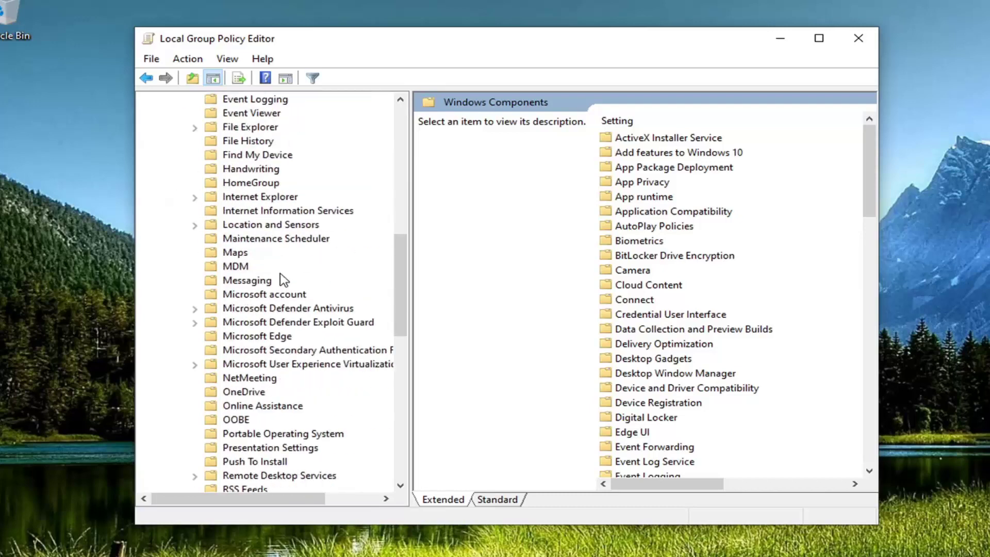
scroll(283, 280, "down", 6)
scroll(265, 281, "down", 4)
scroll(266, 325, "down", 1)
scroll(265, 365, "down", 2)
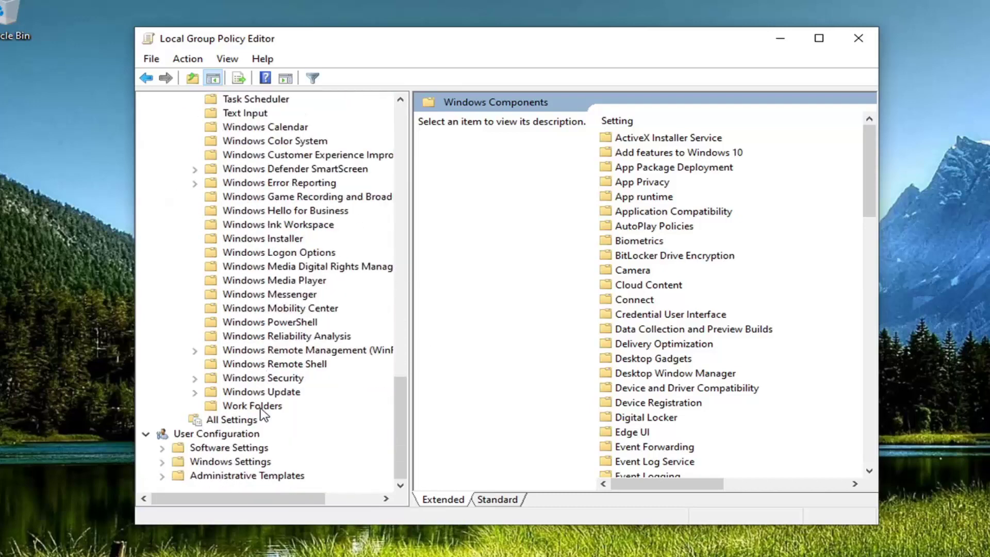
Show Windows Update policies and select 'Specify deadline before auto-restart for update installation'
left_click(263, 393)
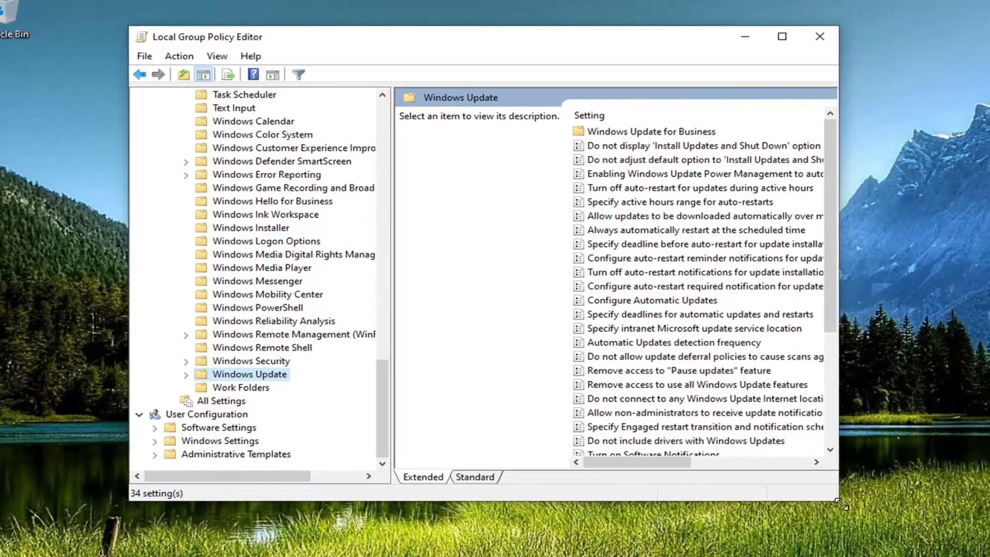
left_click_drag(839, 503, 928, 502)
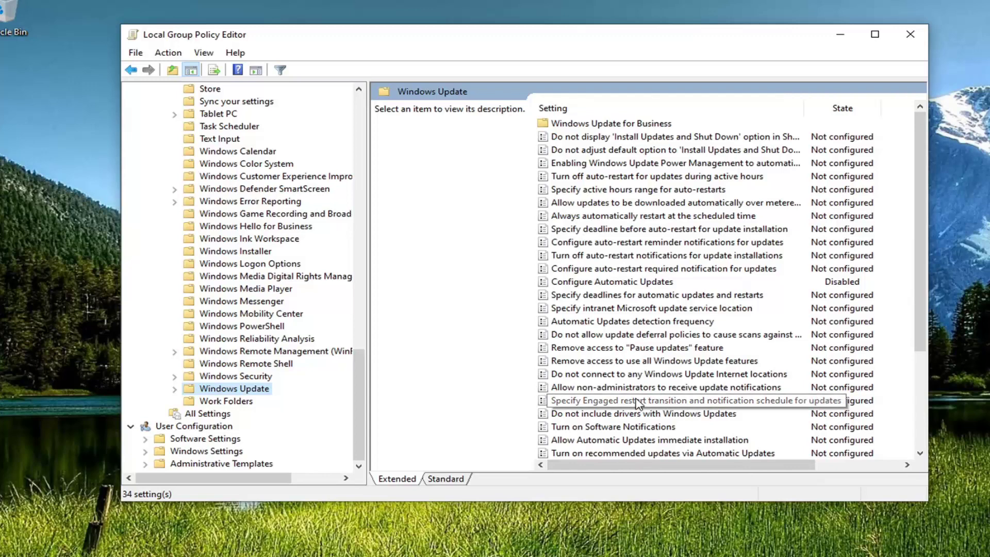
left_click(598, 232)
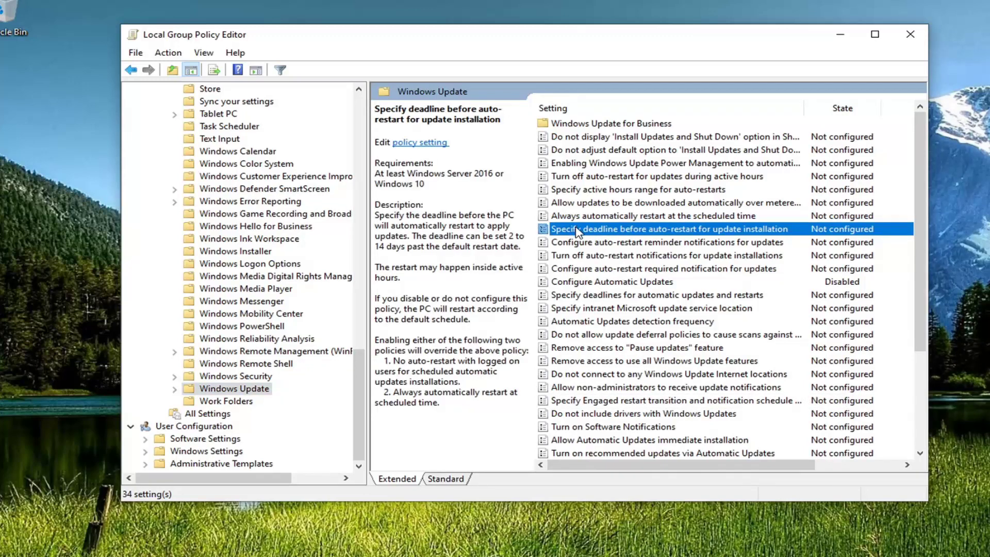
Open the auto-restart deadline policy and set it to Enabled
double_click(578, 232)
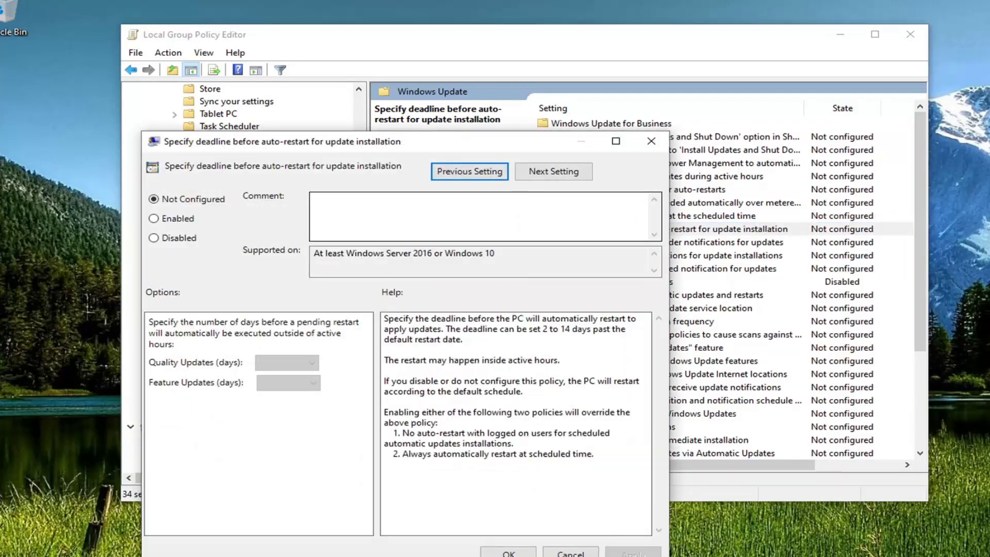
left_click_drag(464, 141, 564, 63)
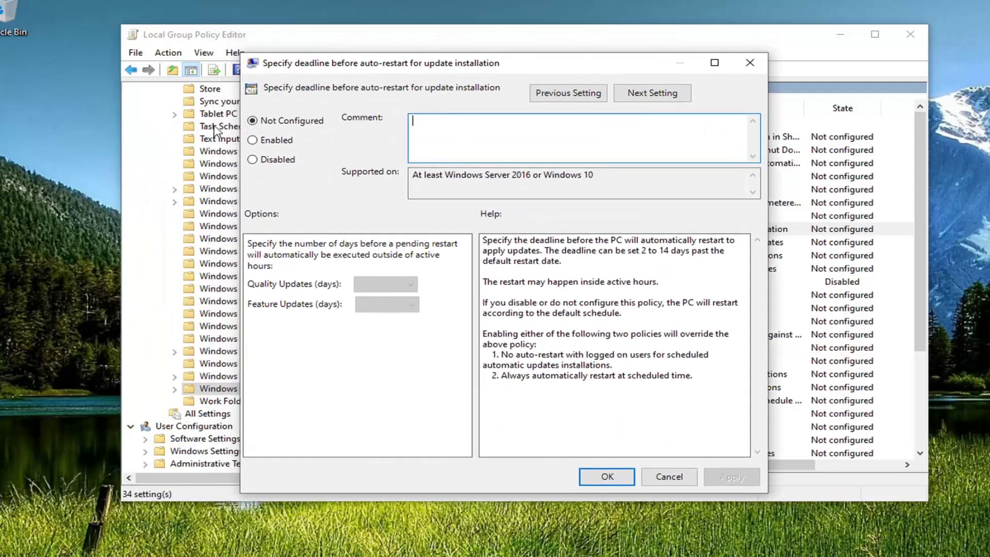
left_click(263, 140)
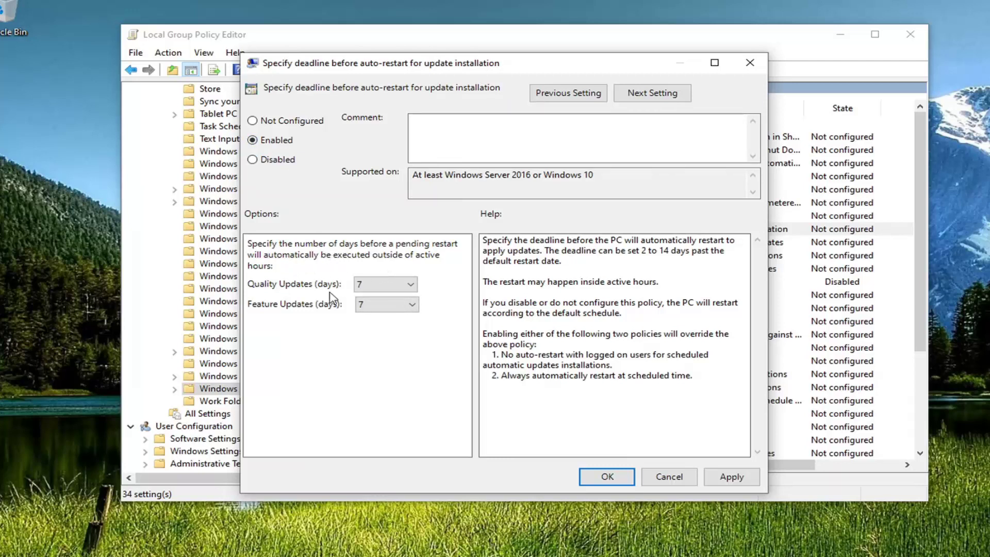
Set Quality Updates and Feature Updates deadlines to 30 days, then apply and confirm
left_click(391, 287)
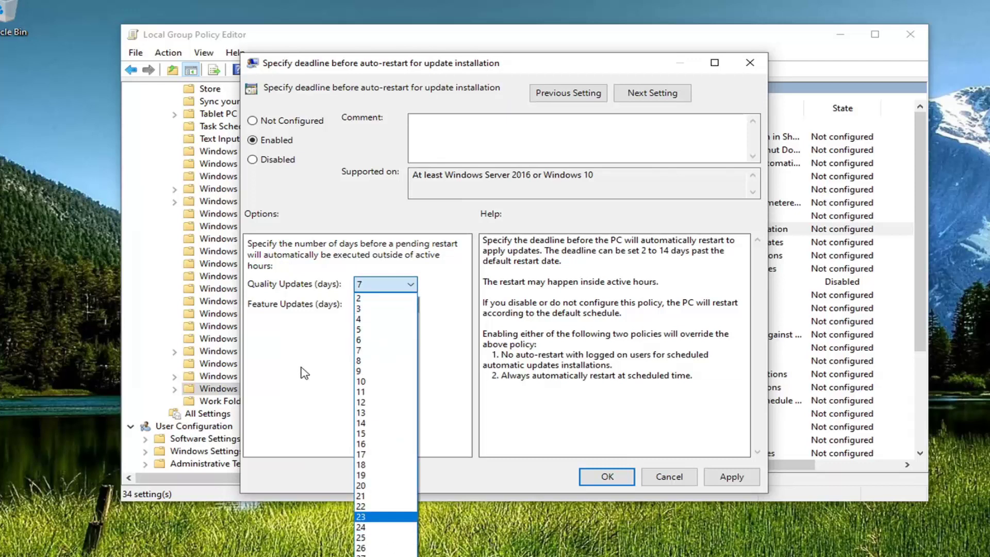
left_click(362, 547)
left_click(385, 284)
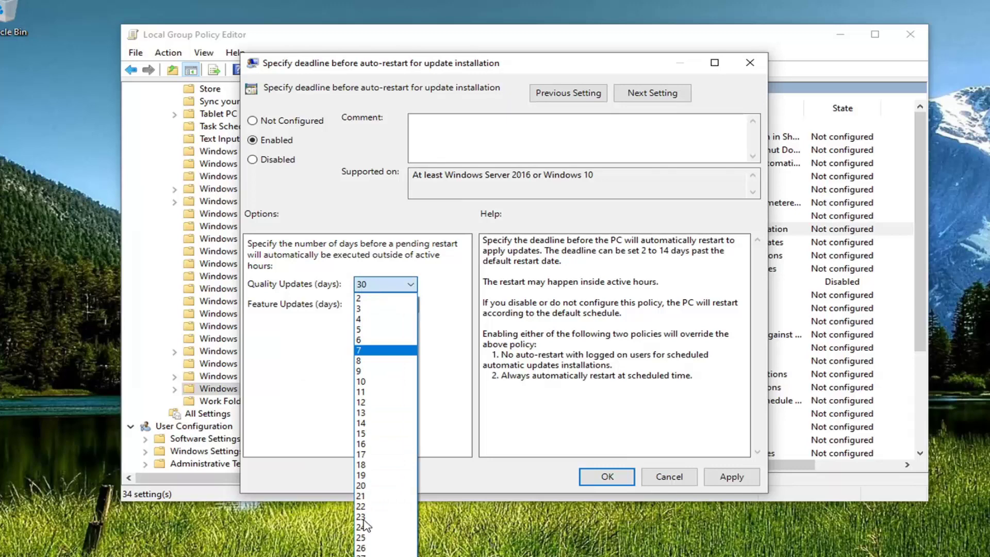
left_click(386, 304)
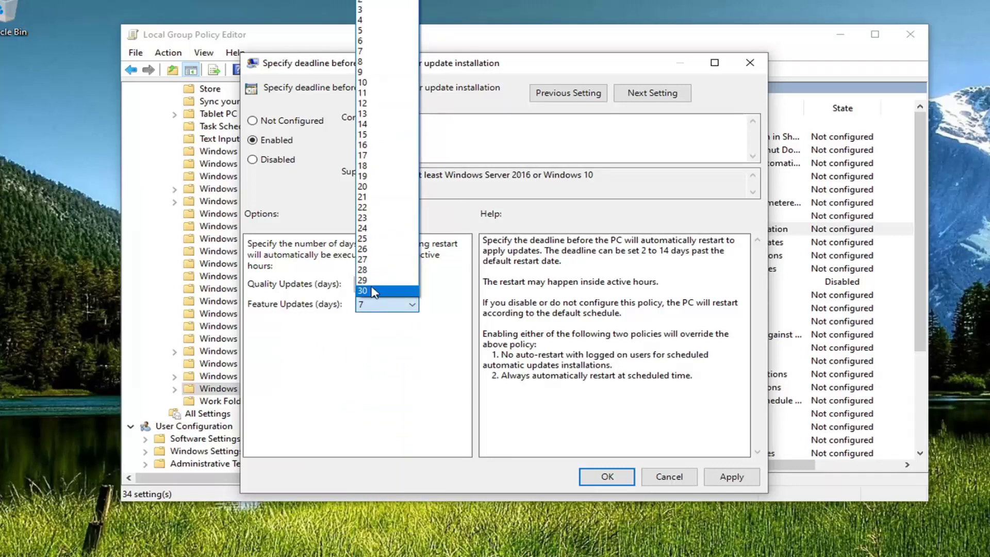
left_click(374, 290)
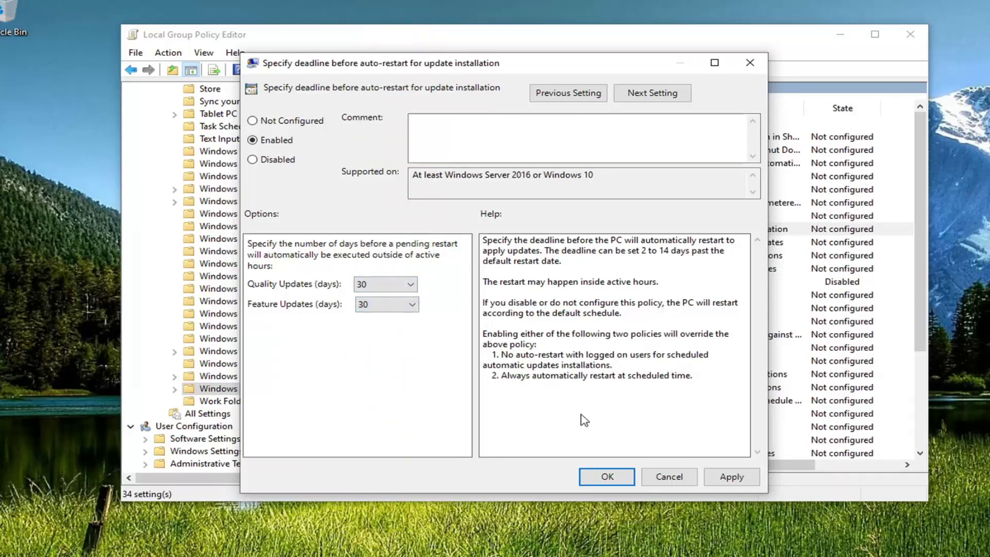
left_click(745, 480)
left_click(613, 477)
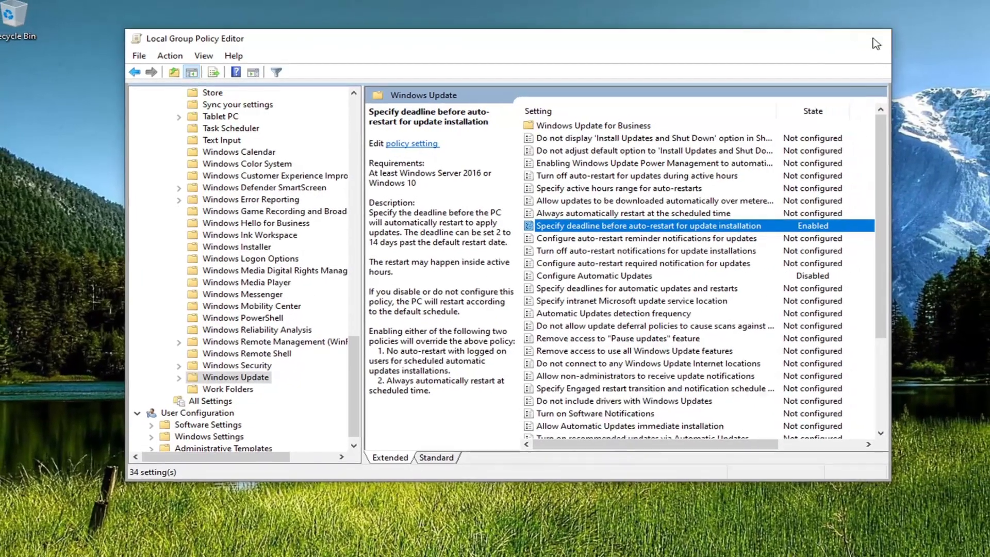
Close the Local Group Policy Editor window
left_click(910, 35)
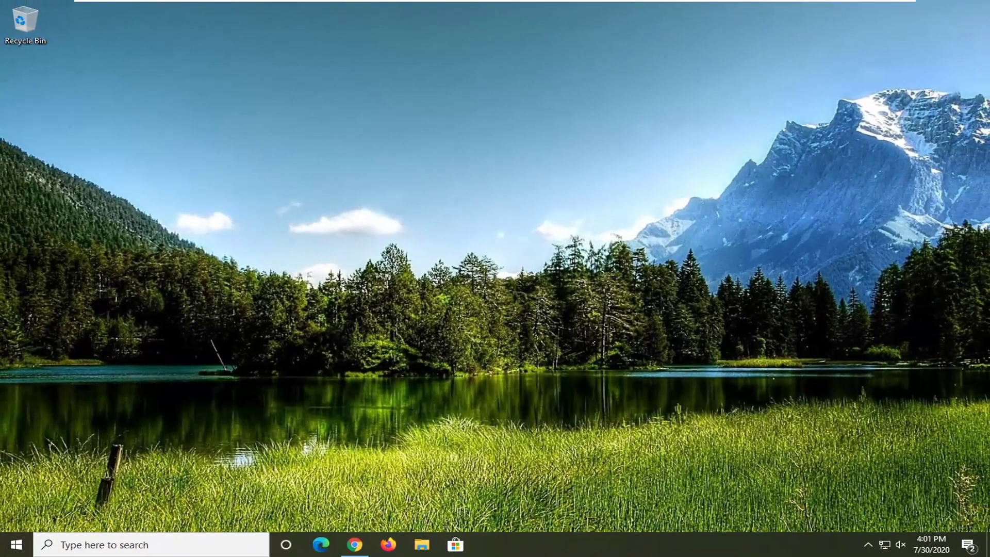